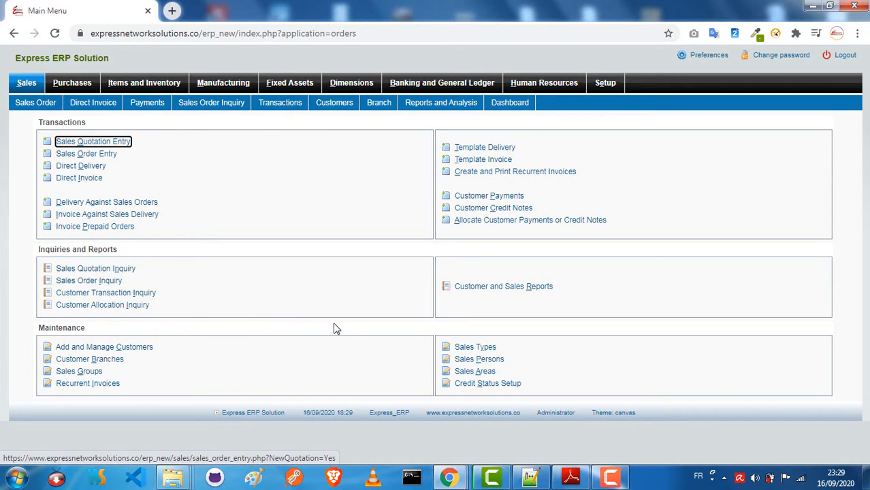
In the sales types, mark the Wholesale type as tax included and save the update
click(476, 347)
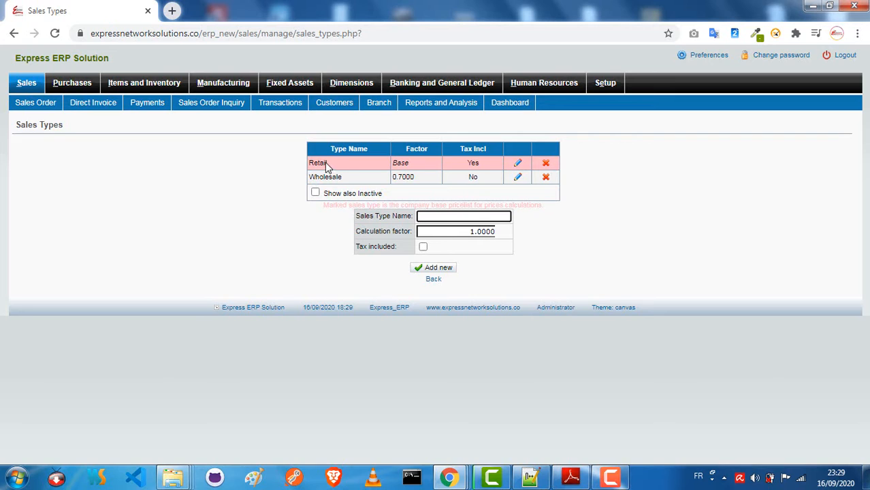
click(517, 164)
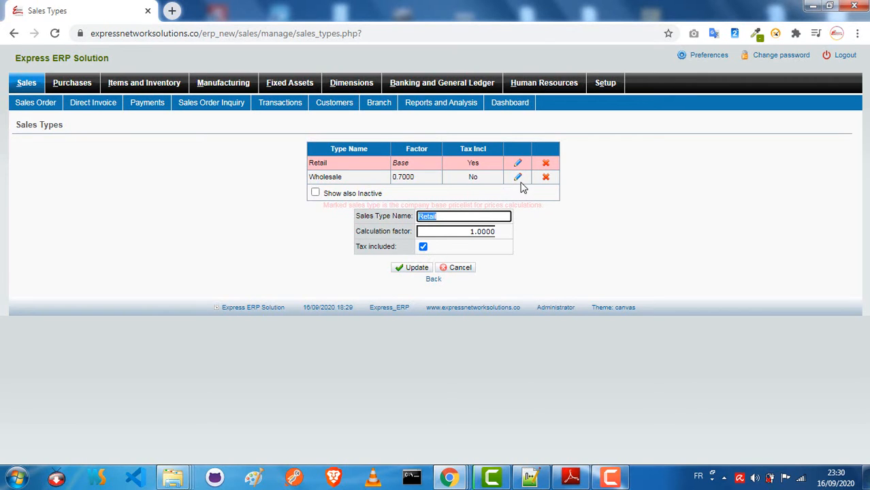
click(518, 178)
click(423, 248)
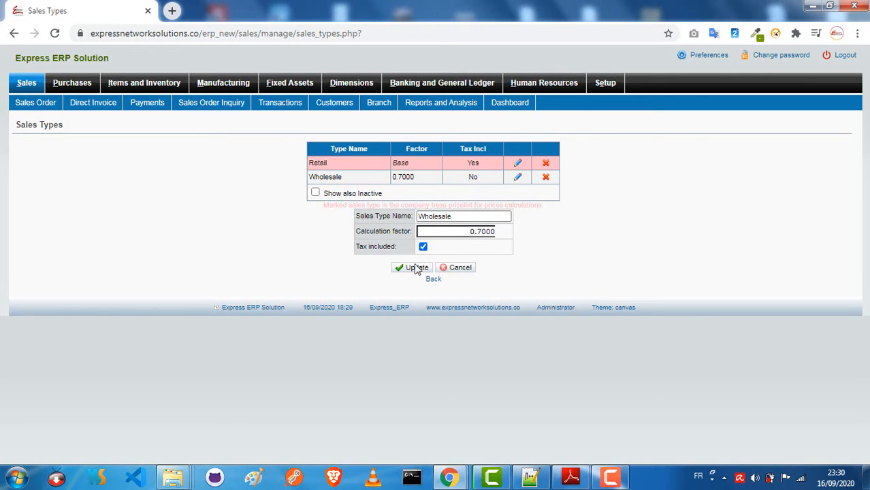
click(417, 269)
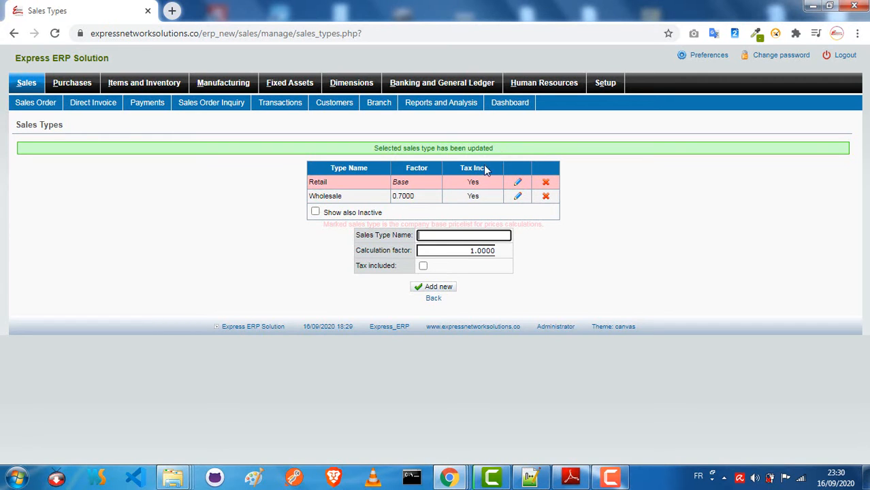
click(434, 300)
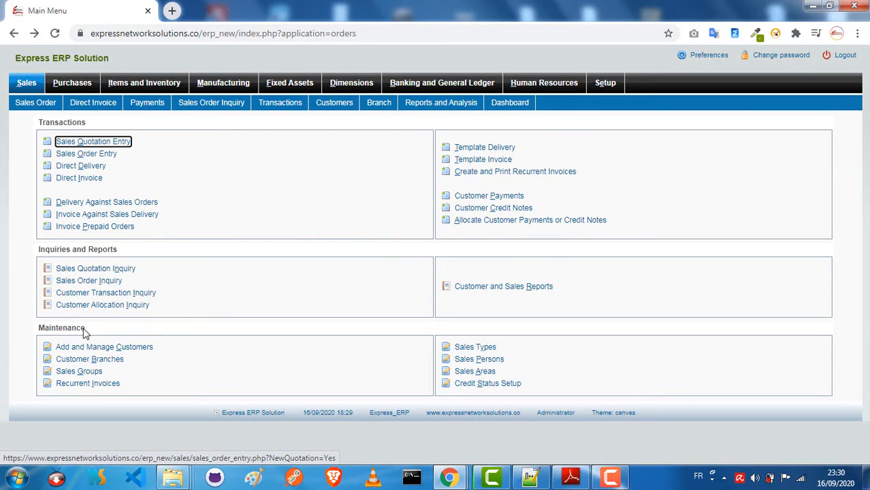
Start a new sales person record with the person's name, telephone number and e-mail, and set the provision to 5%
click(468, 361)
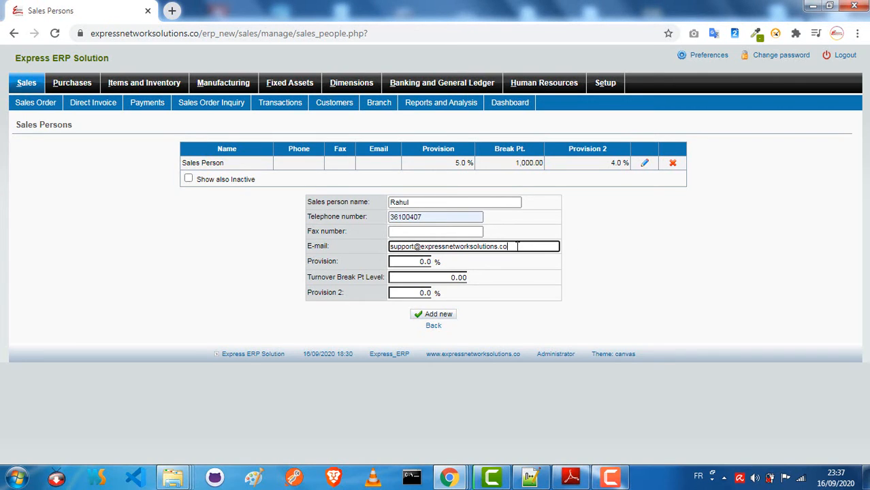
click(419, 262)
drag(419, 261, 437, 263)
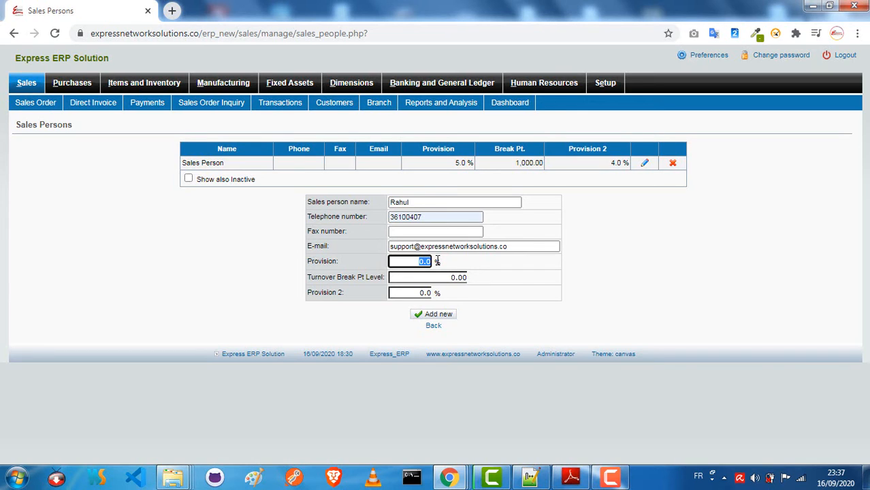
text(5)
click(500, 286)
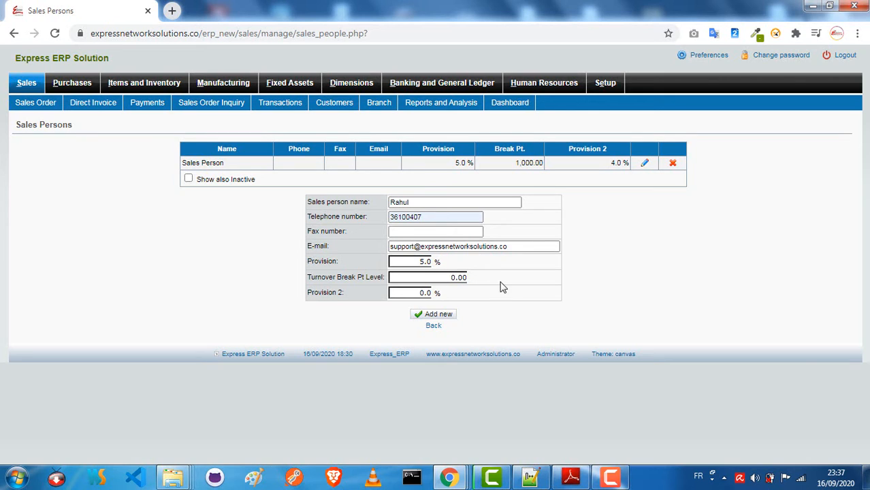
Set the turnover break point level to 500 and Provision 2 to 3%, and add the new sales person
click(450, 278)
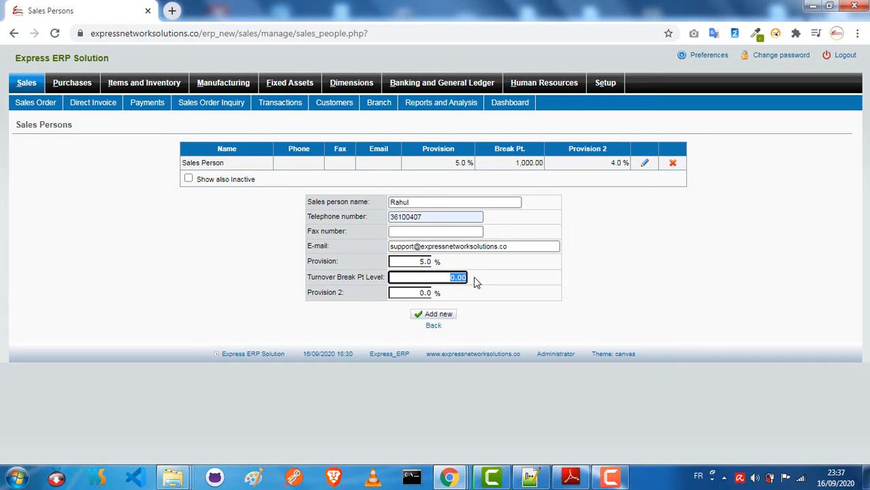
key(BackSpace)
text(500)
click(423, 293)
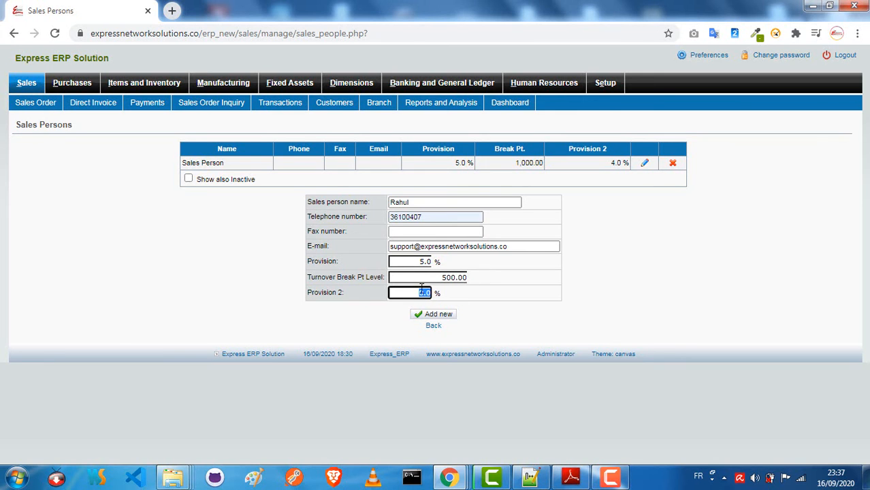
click(586, 99)
key(BackSpace)
click(420, 317)
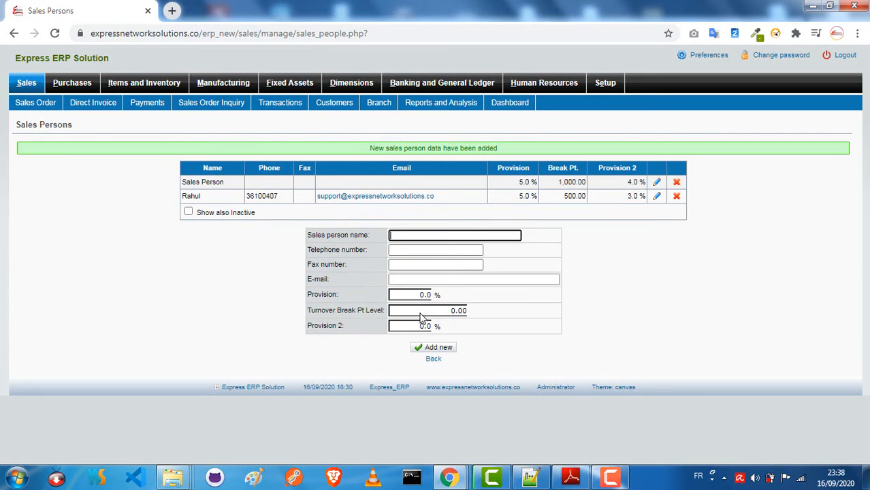
click(434, 361)
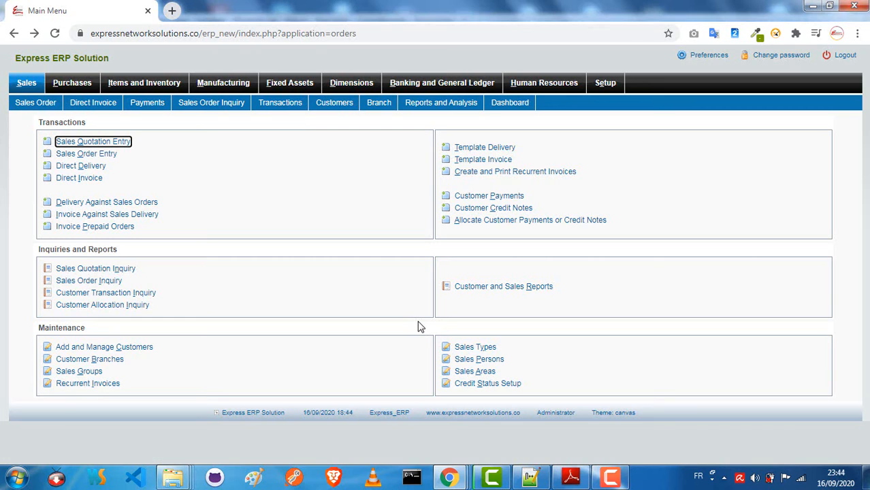
Add a new sales area named Manama
click(473, 375)
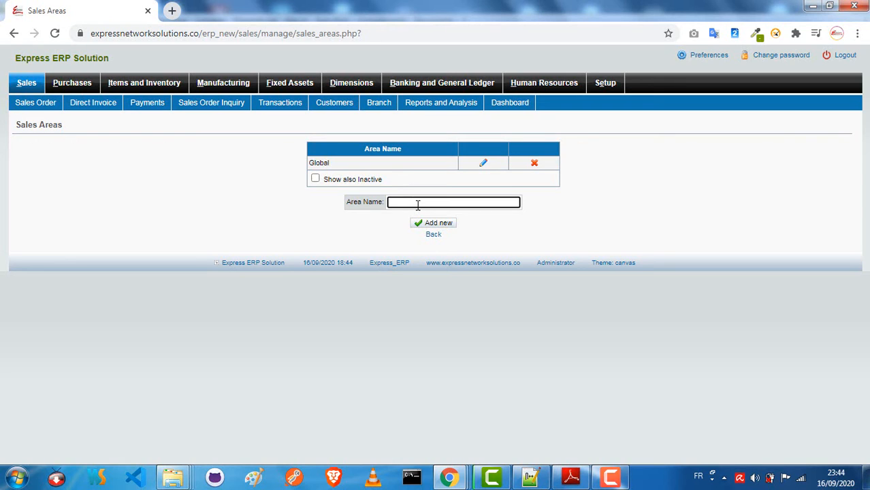
text(Manama)
click(432, 224)
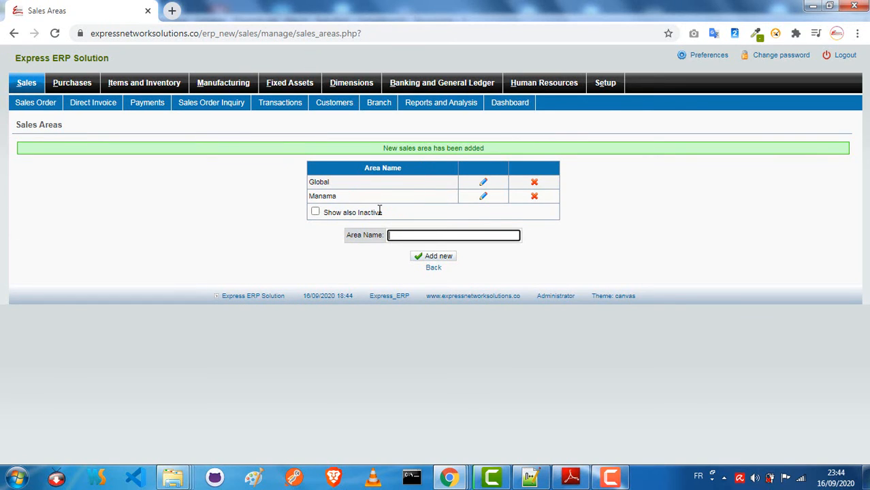
click(433, 268)
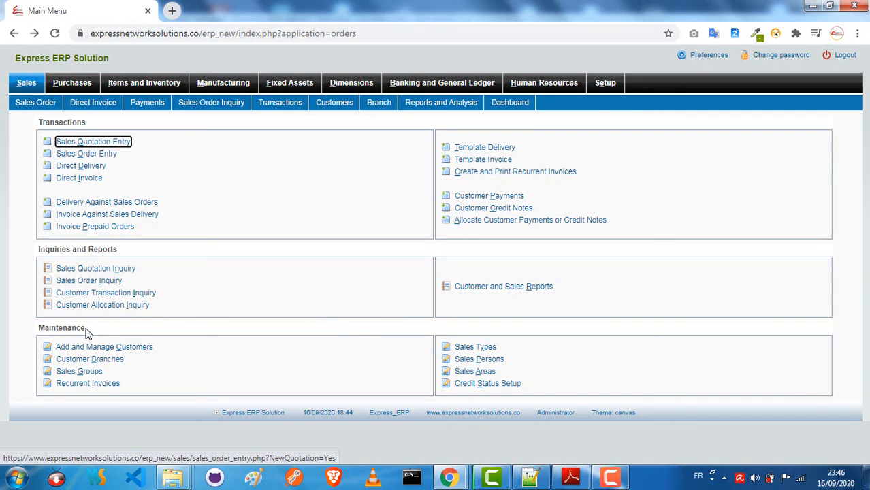
Add a new customer with name, short name, address and phone, using the Retail price list and the newly added sales person
click(96, 350)
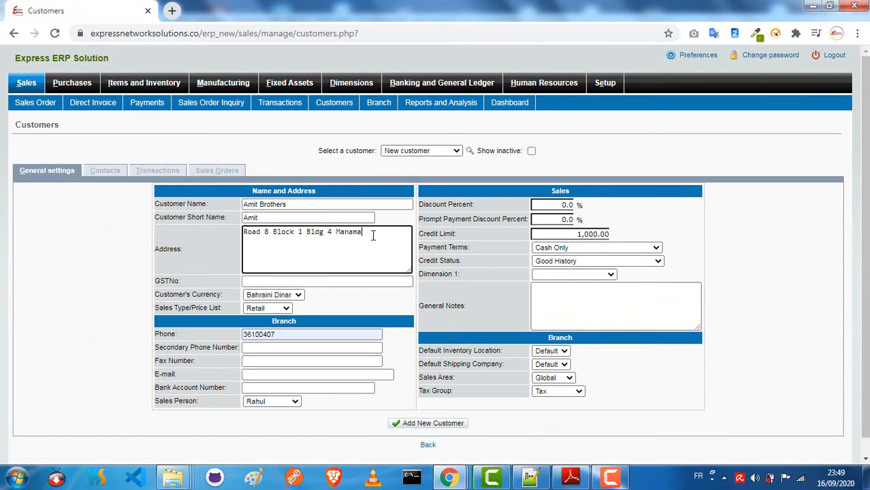
click(289, 311)
click(279, 317)
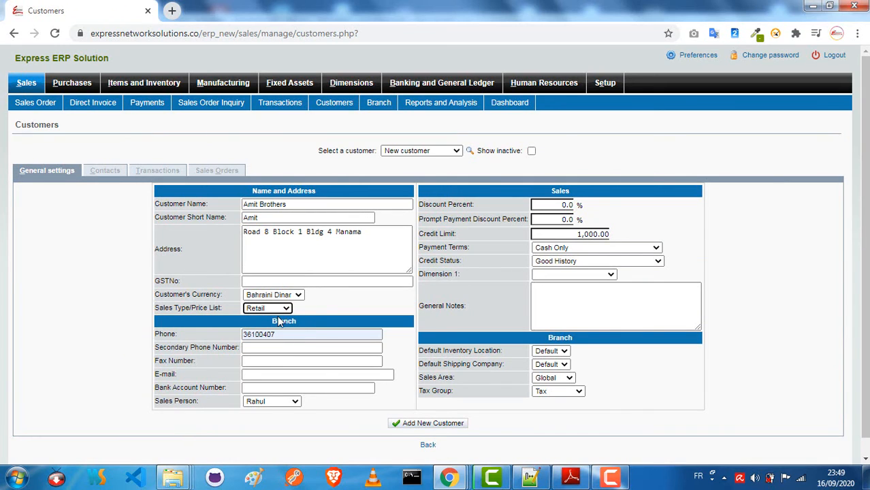
click(297, 402)
click(293, 412)
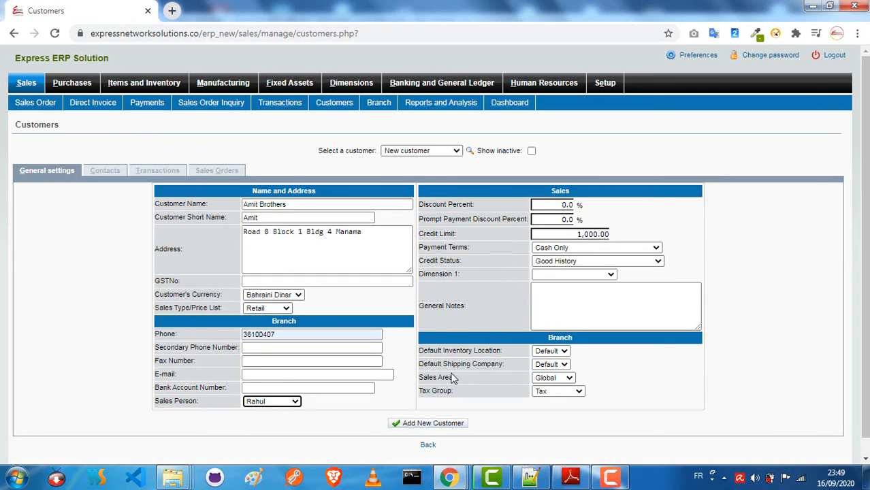
click(422, 423)
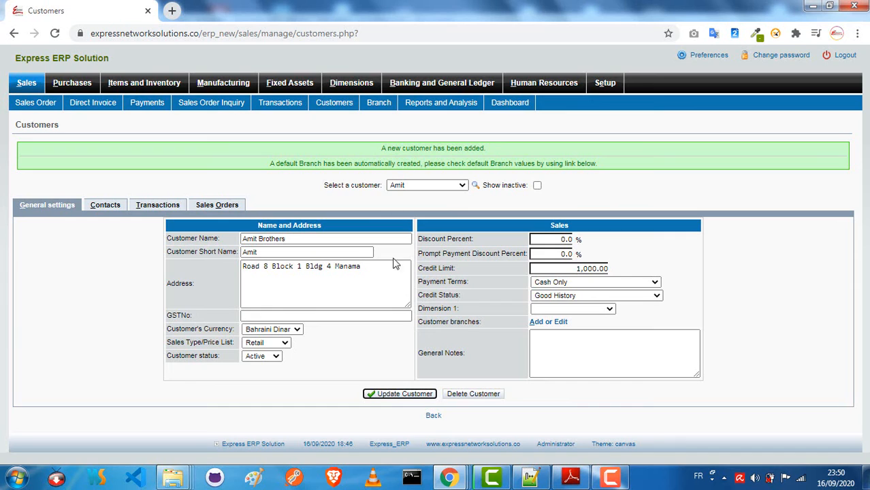
click(435, 417)
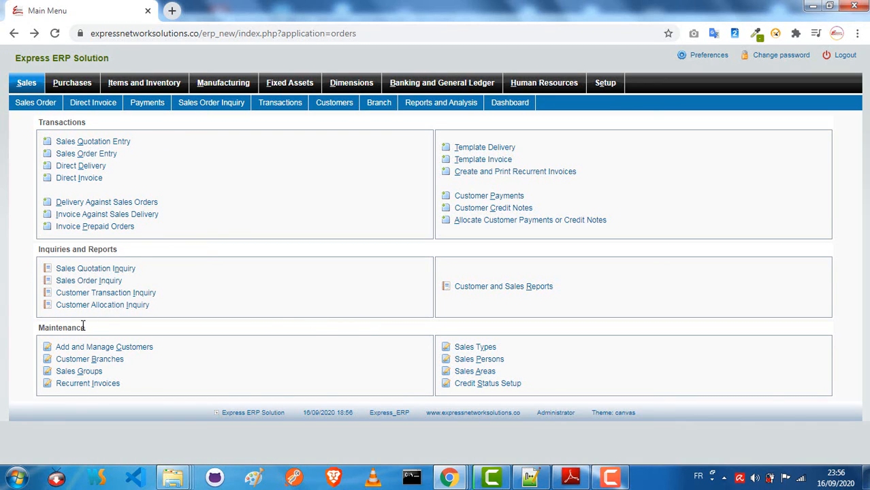
Edit the new customer's default branch, set its sales area to Manama and save the update
click(95, 361)
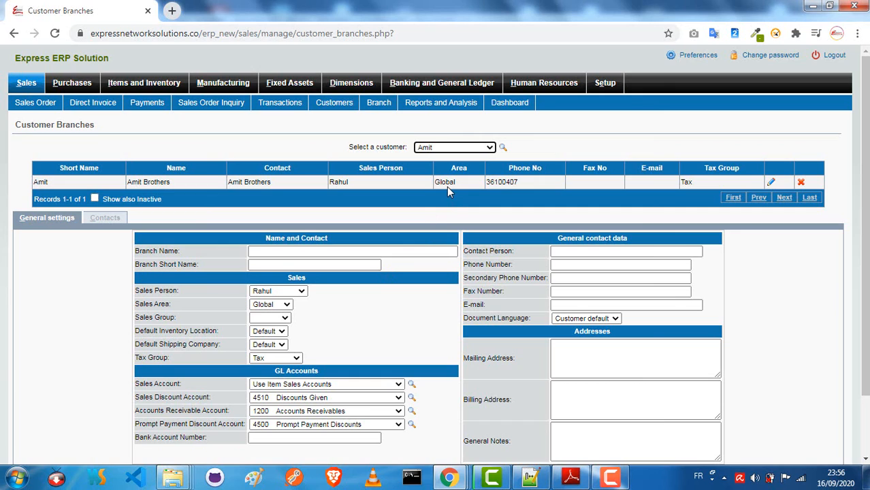
click(771, 183)
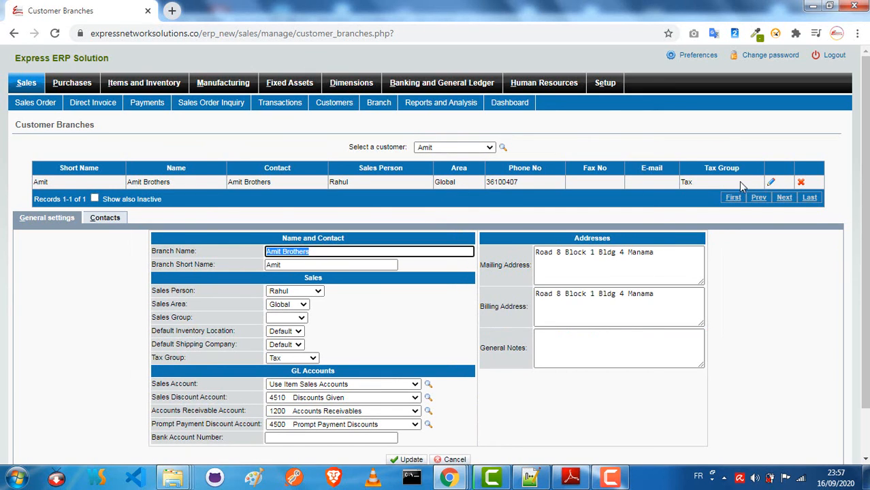
click(304, 307)
click(290, 323)
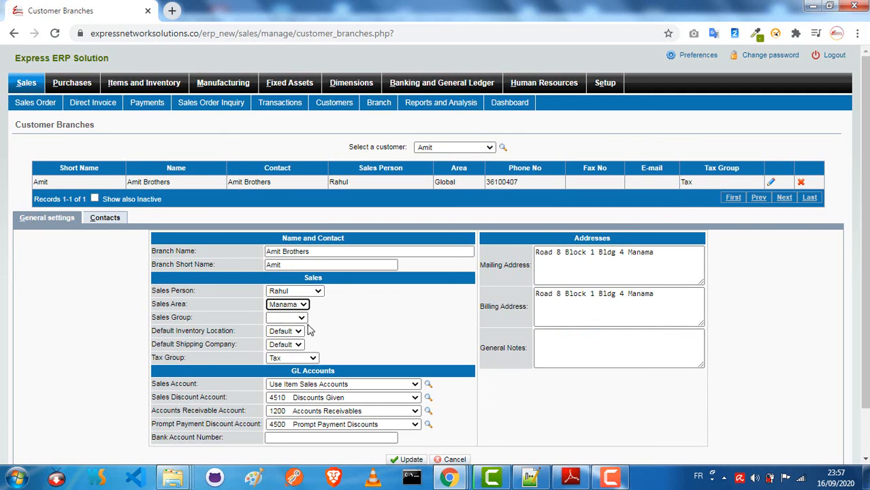
click(475, 305)
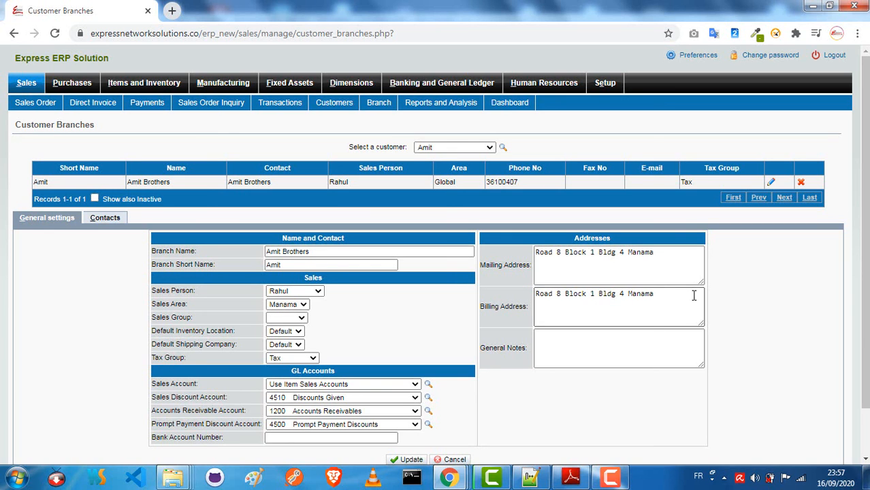
scroll(570, 355, down, 2)
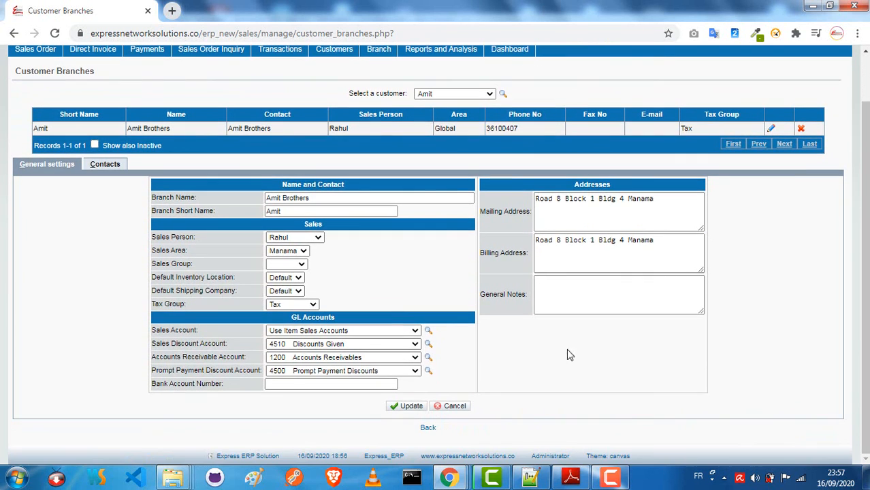
click(410, 407)
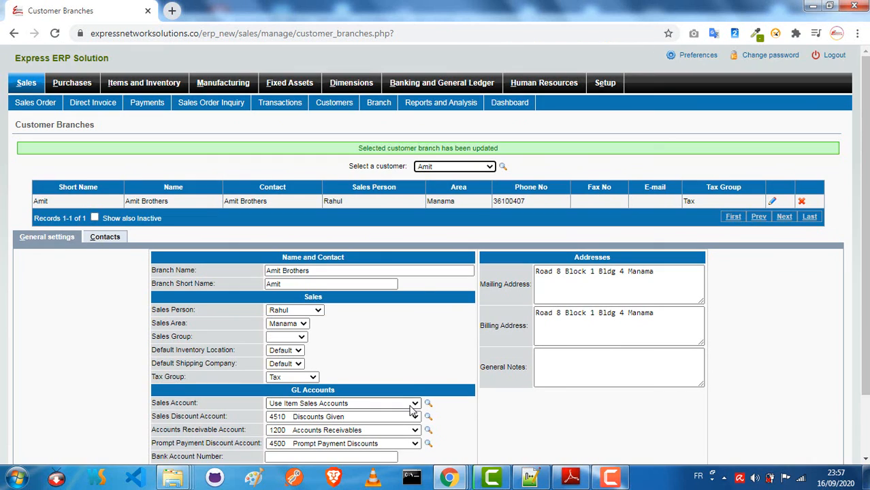